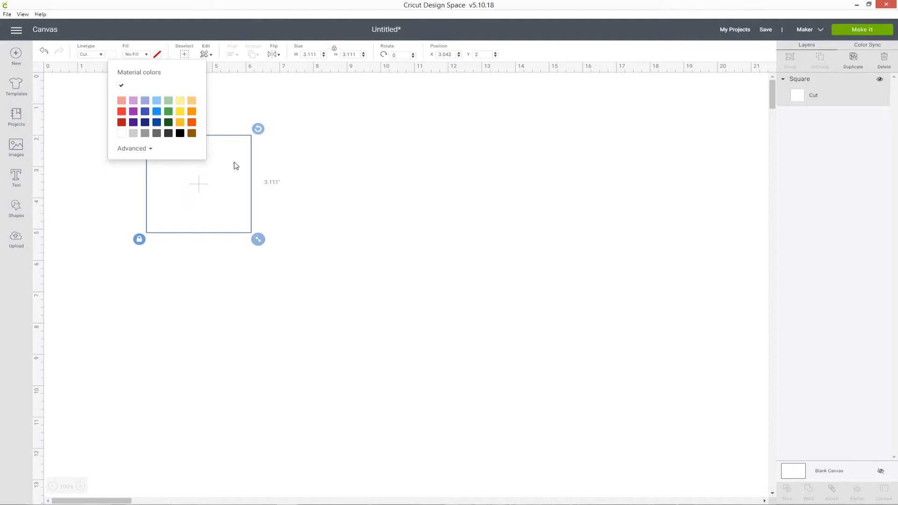
Unlock the square's proportions, resize it to 6.75 in wide by 9.25 in high, and place it near the canvas's upper-left corner
{"action": "left_click_drag", "start_coordinate": [248, 147], "coordinate": [261, 136]}
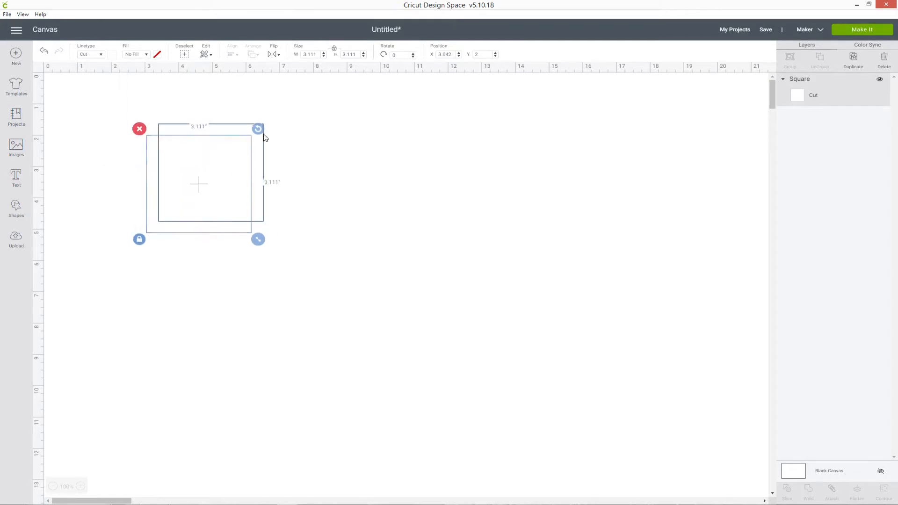
{"action": "left_click", "coordinate": [333, 48]}
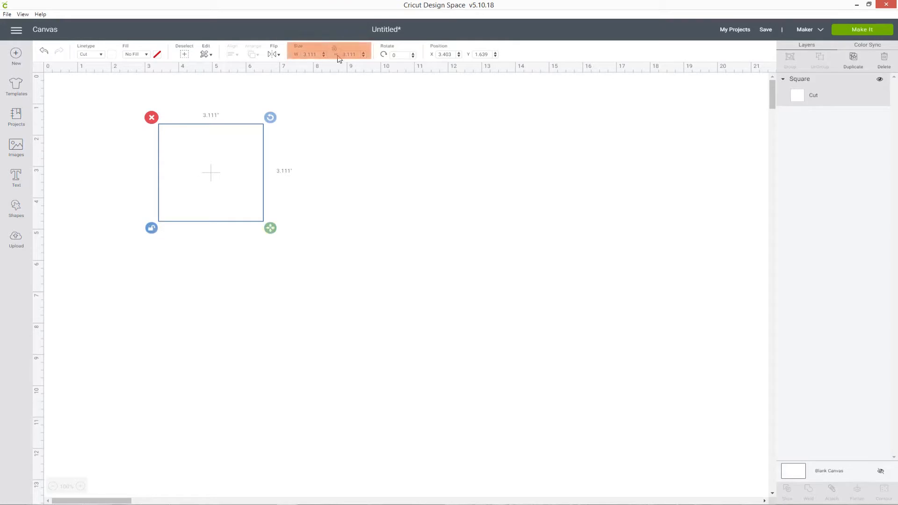
{"action": "left_click", "coordinate": [314, 55]}
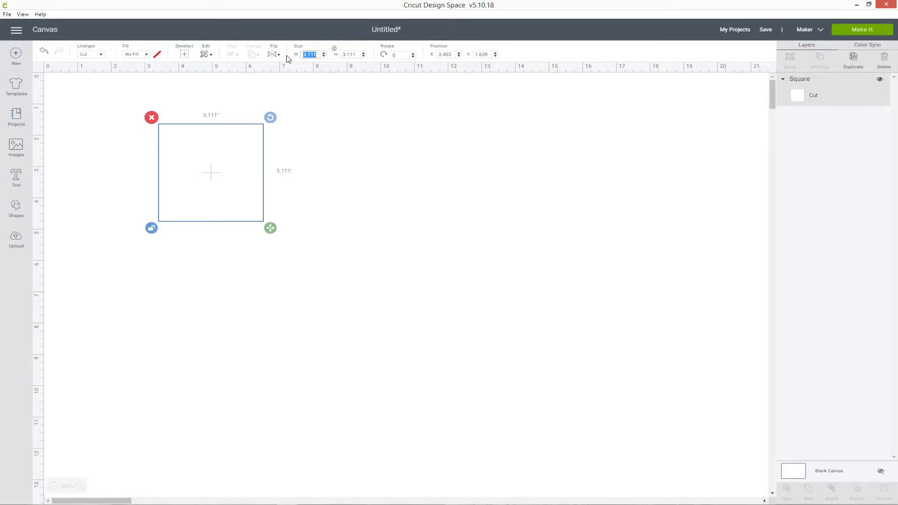
{"action": "type", "text": "6.75"}
{"action": "left_click", "coordinate": [356, 55]}
{"action": "left_click", "coordinate": [350, 54]}
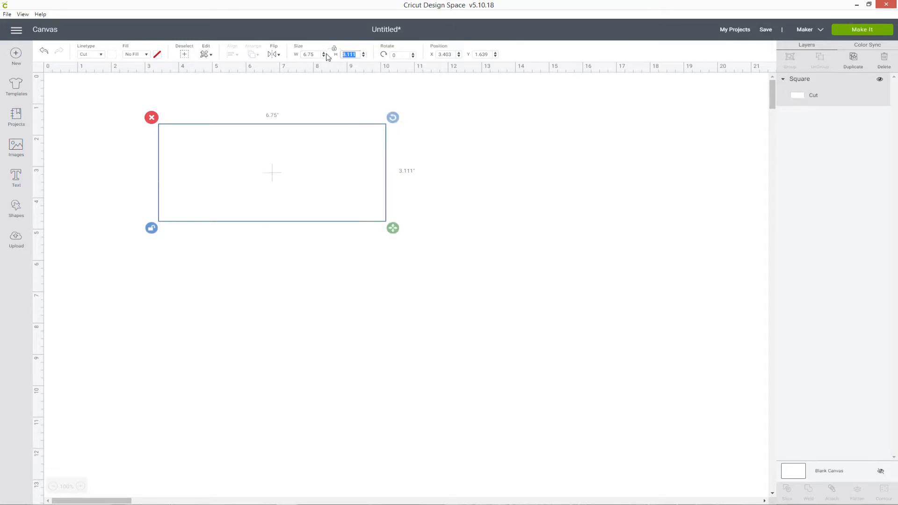
{"action": "type", "text": "9.25"}
{"action": "key", "text": "Return"}
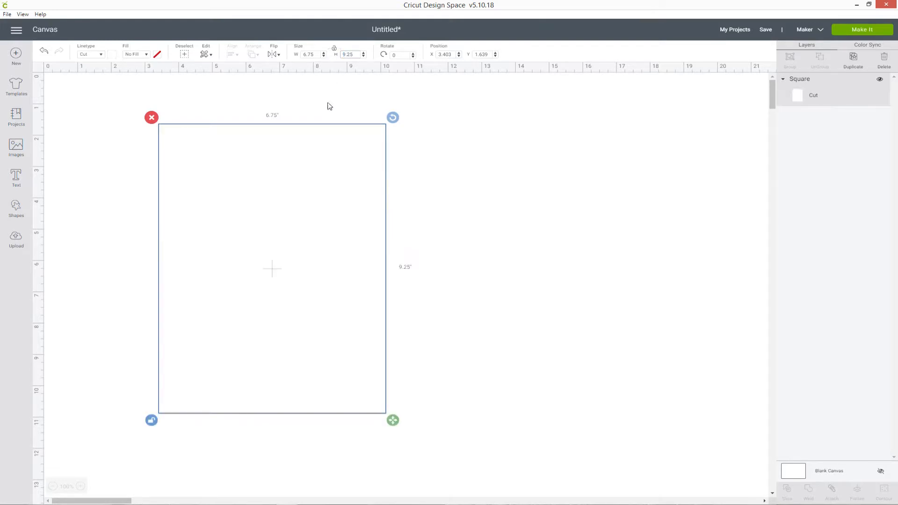
{"action": "left_click", "coordinate": [392, 165]}
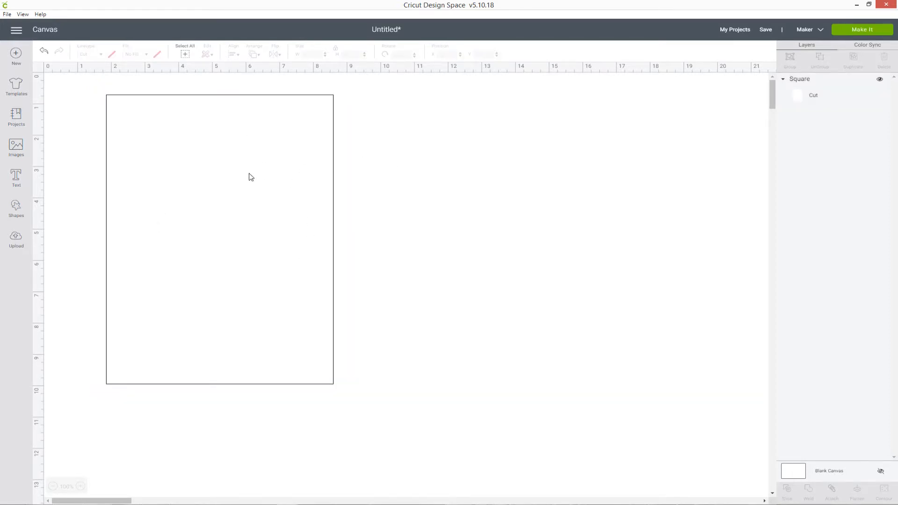
Search the image library for "birthday monster"
{"action": "left_click", "coordinate": [16, 146]}
{"action": "left_click_drag", "start_coordinate": [255, 84], "coordinate": [141, 90]}
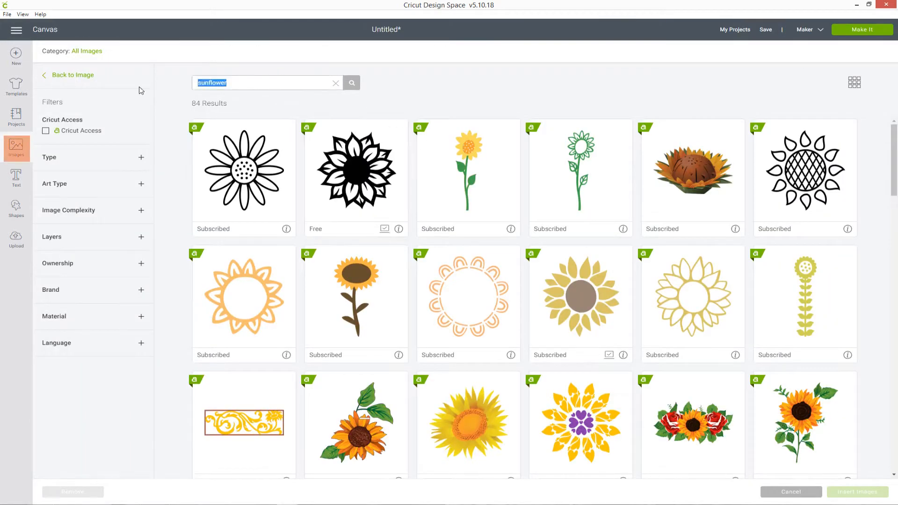
{"action": "type", "text": "birthday monster"}
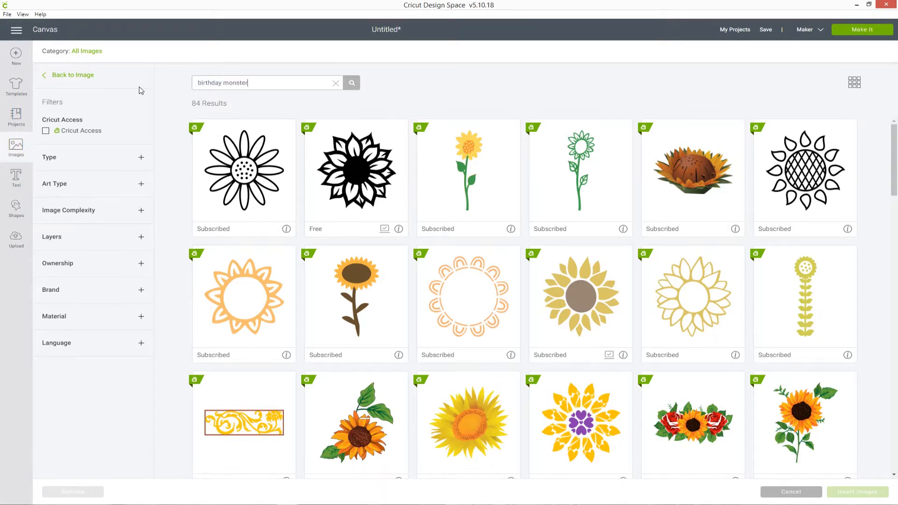
{"action": "key", "text": "Return"}
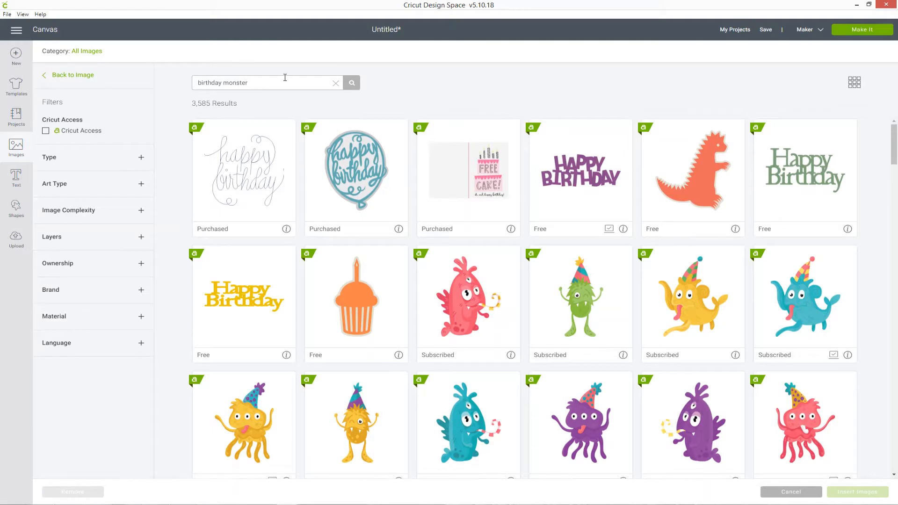
Insert four birthday monsters: the yellow and teal long-tailed ones, the pink tentacled one, and the pink one with a party blower
{"action": "scroll", "coordinate": [702, 210], "scroll_direction": "down", "scroll_amount": 1}
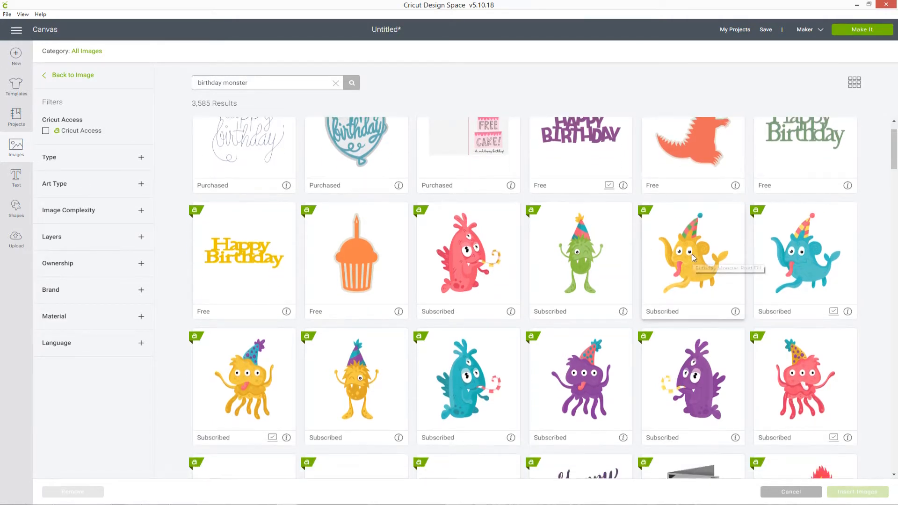
{"action": "left_click", "coordinate": [744, 313]}
{"action": "left_click", "coordinate": [795, 383]}
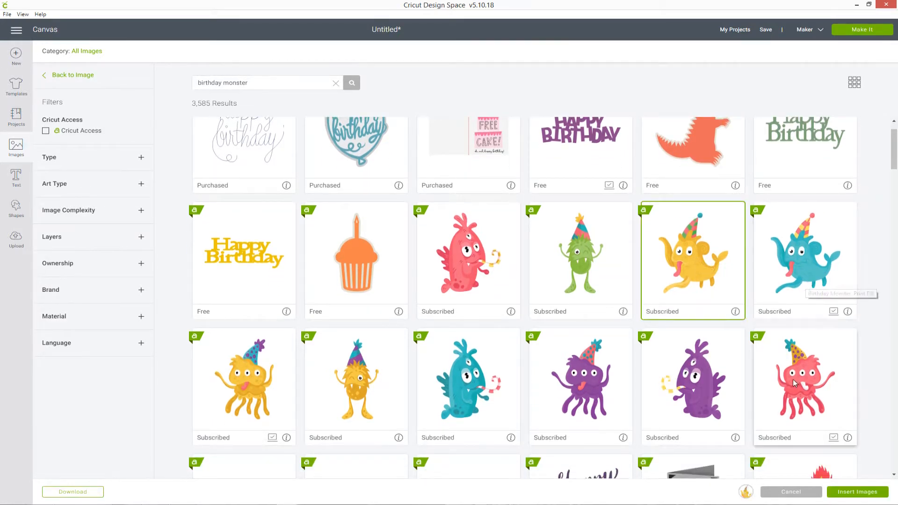
{"action": "scroll", "coordinate": [730, 252], "scroll_direction": "down", "scroll_amount": 1}
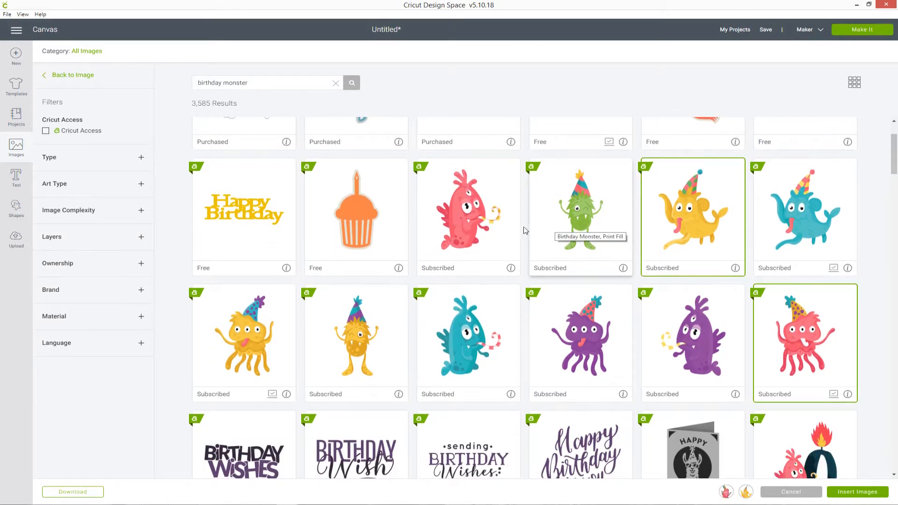
{"action": "left_click", "coordinate": [461, 212]}
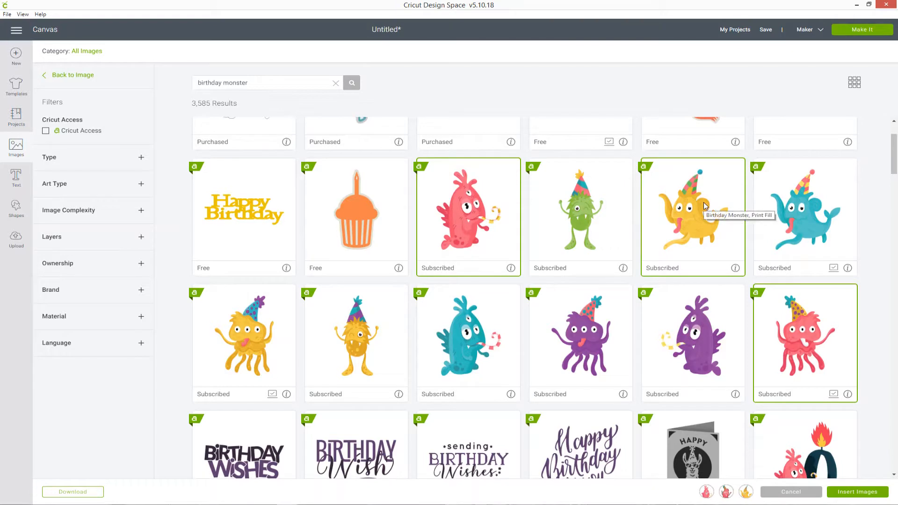
{"action": "left_click", "coordinate": [802, 224]}
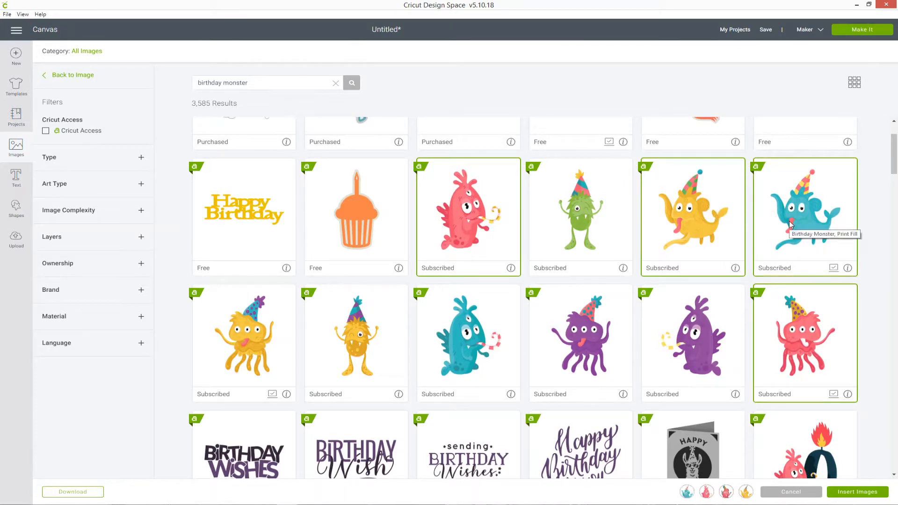
{"action": "left_click", "coordinate": [869, 494]}
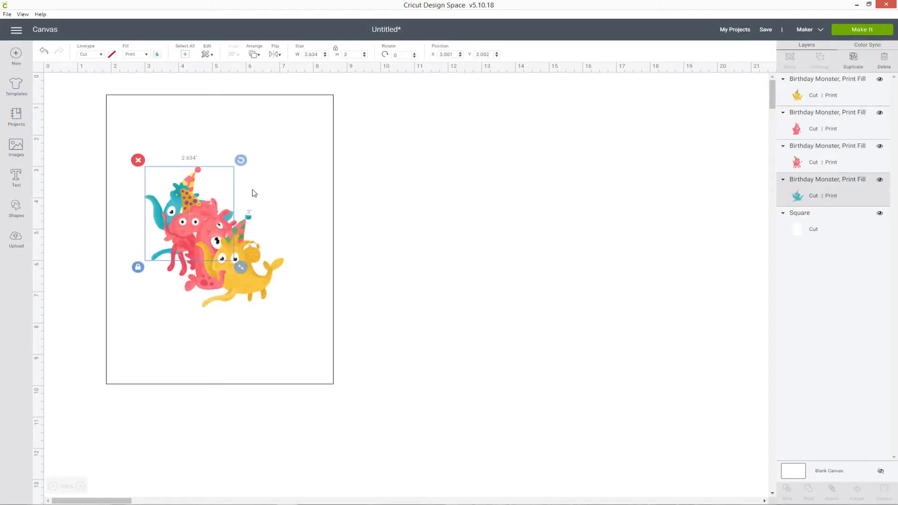
Spread the monsters inside the rectangle: yellow at its upper right, pink party-blower at its lower right, and pink tentacled at its upper left
{"action": "left_click", "coordinate": [842, 99]}
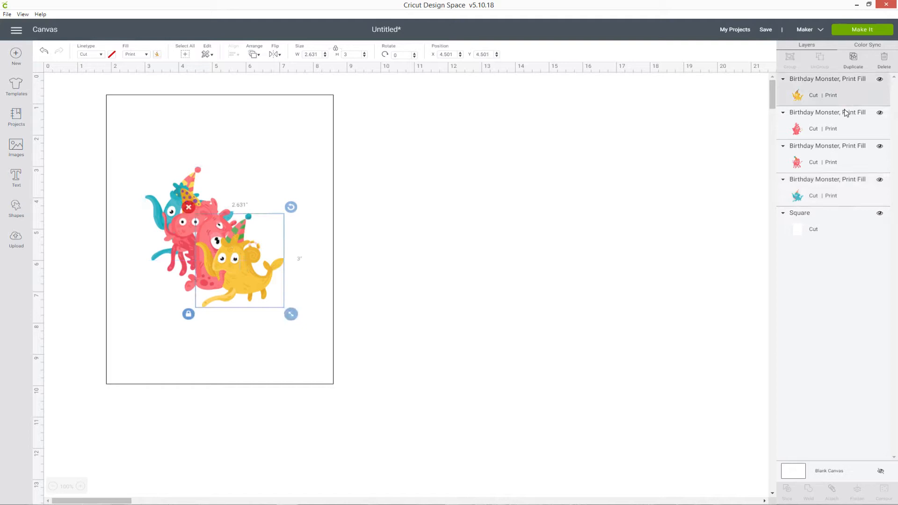
{"action": "left_click", "coordinate": [844, 134]}
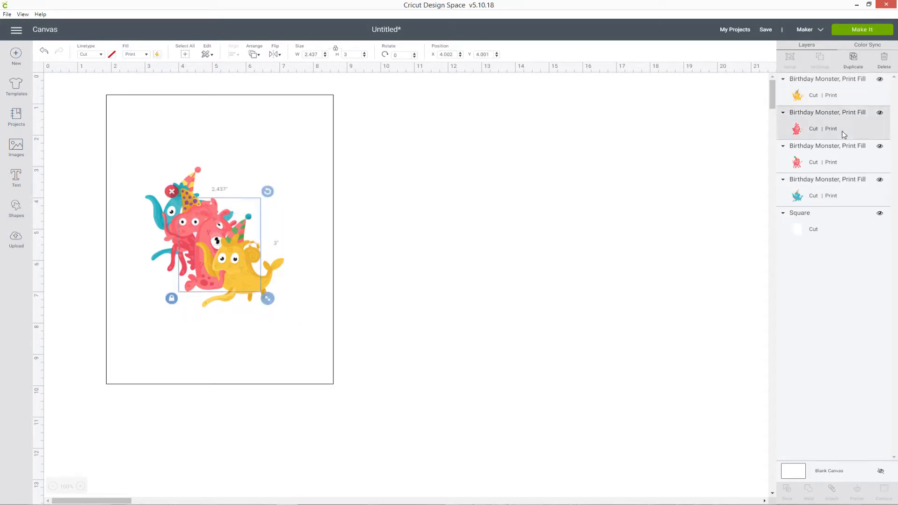
{"action": "left_click", "coordinate": [816, 98]}
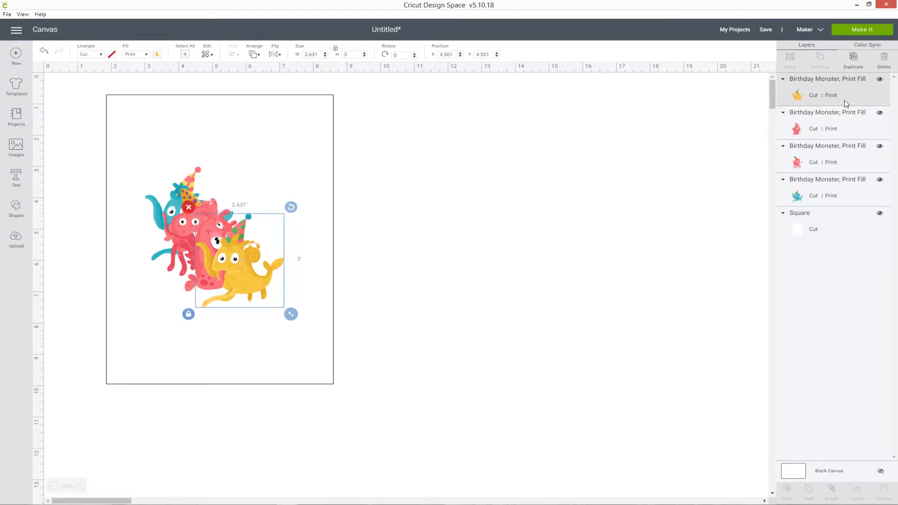
{"action": "left_click_drag", "start_coordinate": [252, 271], "coordinate": [291, 156]}
{"action": "left_click_drag", "start_coordinate": [225, 243], "coordinate": [291, 329]}
{"action": "left_click_drag", "start_coordinate": [220, 228], "coordinate": [164, 147]}
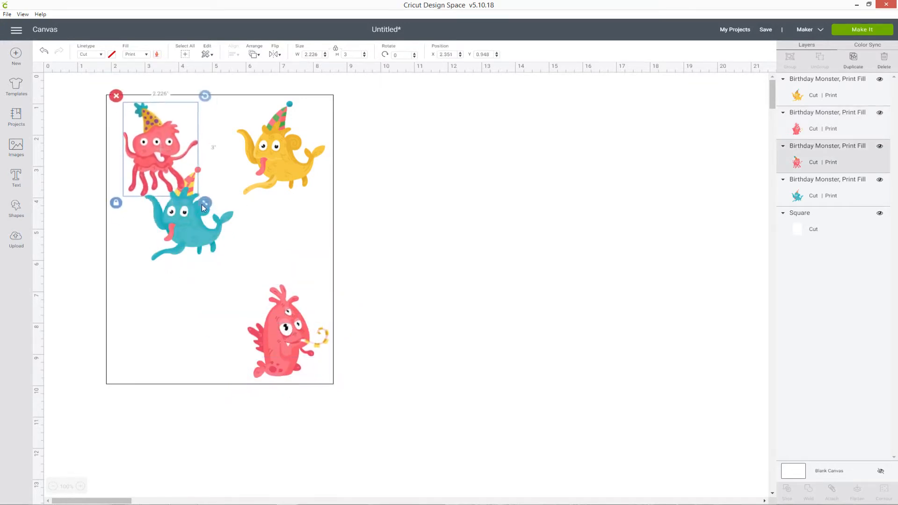
Enlarge the pink tentacled monster slightly and the teal one to about 2.74 by 3.13 in, fitting the teal one between the yellow and party-blower monsters
{"action": "left_click_drag", "start_coordinate": [232, 224], "coordinate": [231, 221]}
{"action": "left_click_drag", "start_coordinate": [172, 170], "coordinate": [164, 169]}
{"action": "left_click", "coordinate": [206, 234]}
{"action": "left_click_drag", "start_coordinate": [206, 234], "coordinate": [288, 246]}
{"action": "left_click", "coordinate": [439, 256]}
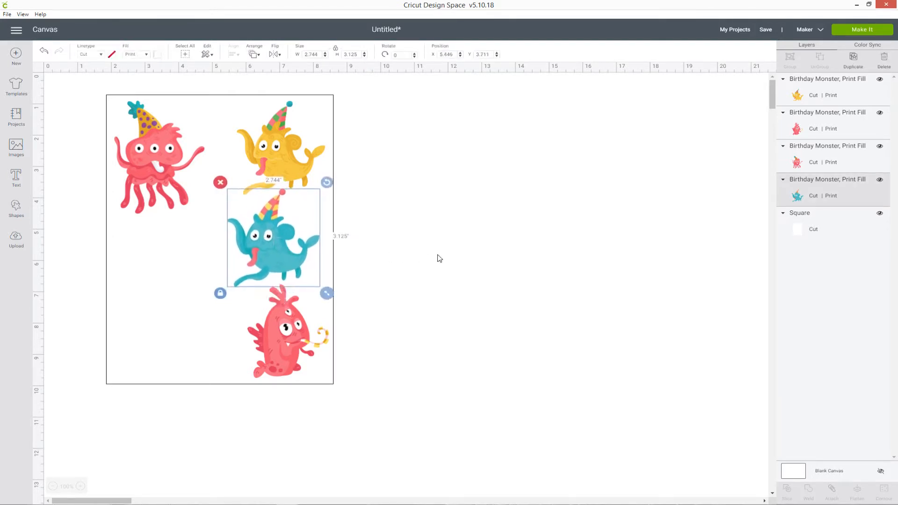
{"action": "left_click", "coordinate": [439, 258]}
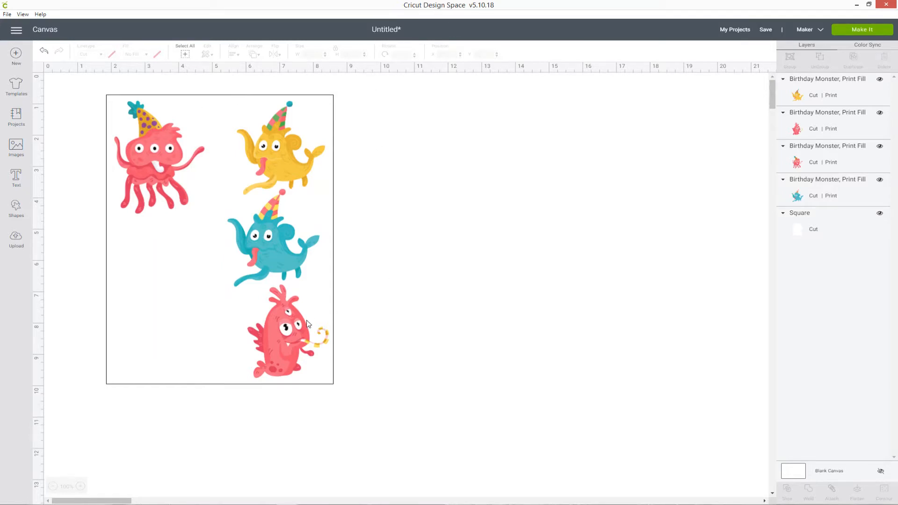
{"action": "left_click_drag", "start_coordinate": [296, 324], "coordinate": [290, 323]}
{"action": "left_click", "coordinate": [435, 322]}
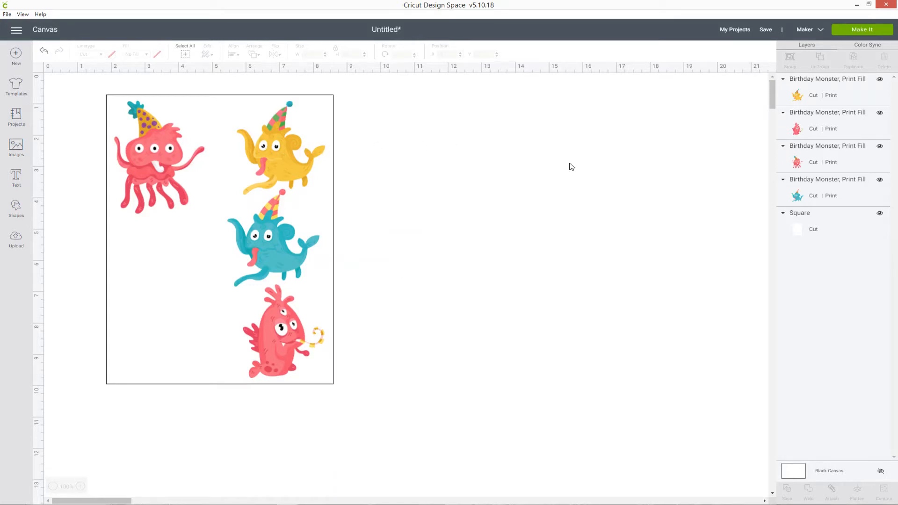
Search the image library for "rainbow" and insert the solid rainbow with red, orange, yellow, green, blue and purple bands
{"action": "left_click", "coordinate": [19, 142]}
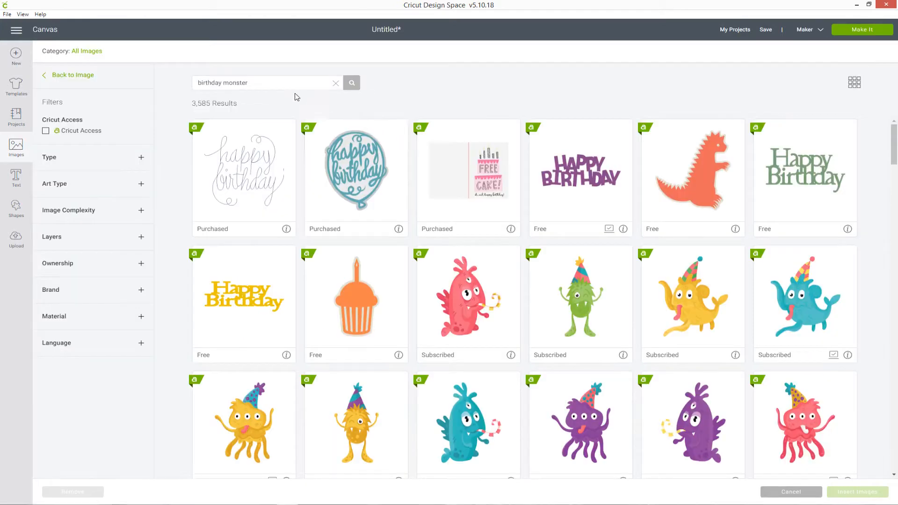
{"action": "left_click_drag", "start_coordinate": [281, 83], "coordinate": [189, 93]}
{"action": "type", "text": "rainbow"}
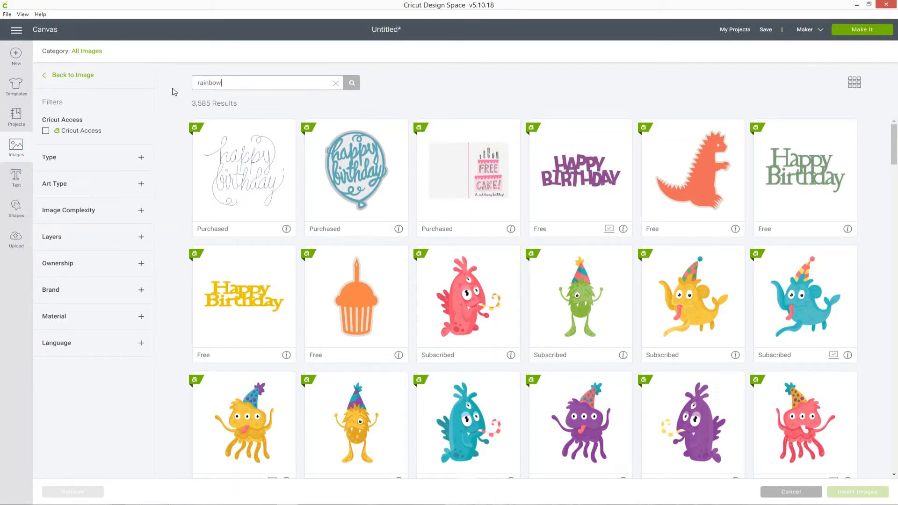
{"action": "key", "text": "Return"}
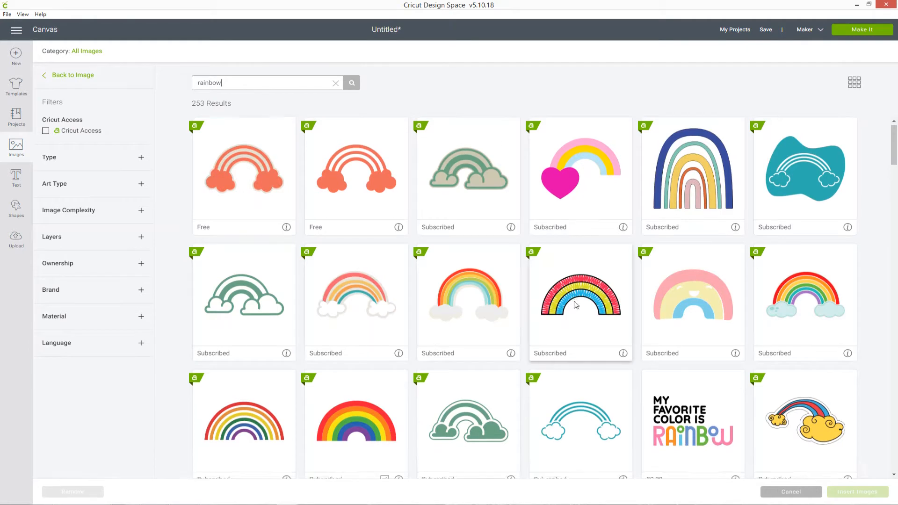
{"action": "scroll", "coordinate": [366, 327], "scroll_direction": "down", "scroll_amount": 2}
{"action": "left_click", "coordinate": [367, 331]}
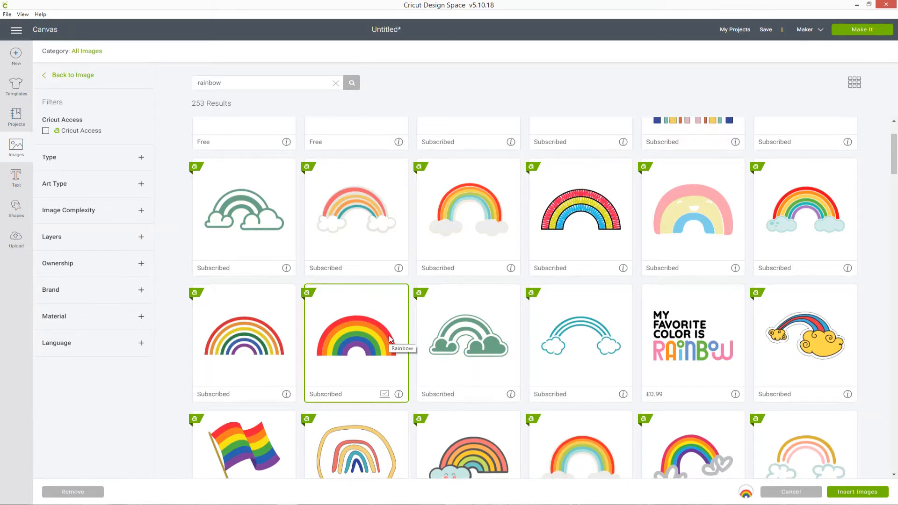
{"action": "left_click", "coordinate": [848, 493]}
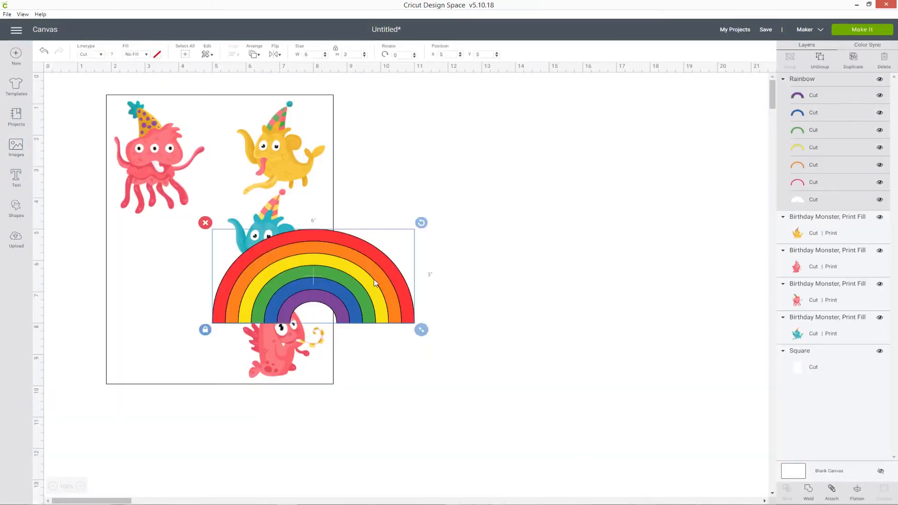
Move the rainbow to the empty canvas area beside the rectangle and flatten its layers into one printable image
{"action": "left_click_drag", "start_coordinate": [404, 262], "coordinate": [580, 216]}
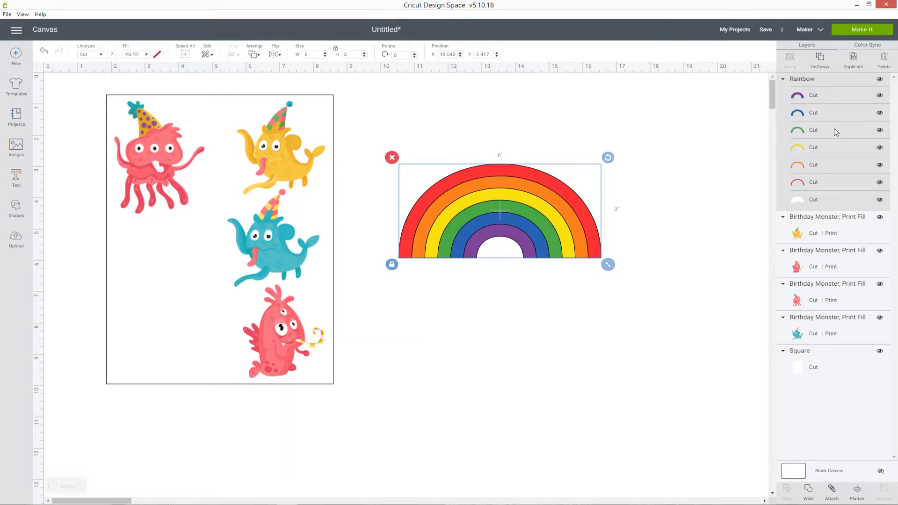
{"action": "left_click_drag", "start_coordinate": [551, 223], "coordinate": [570, 203]}
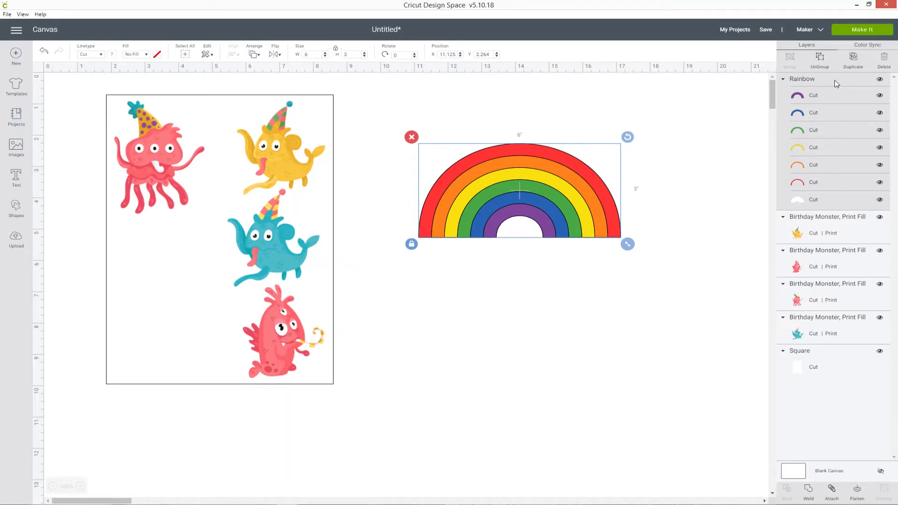
{"action": "left_click", "coordinate": [858, 497]}
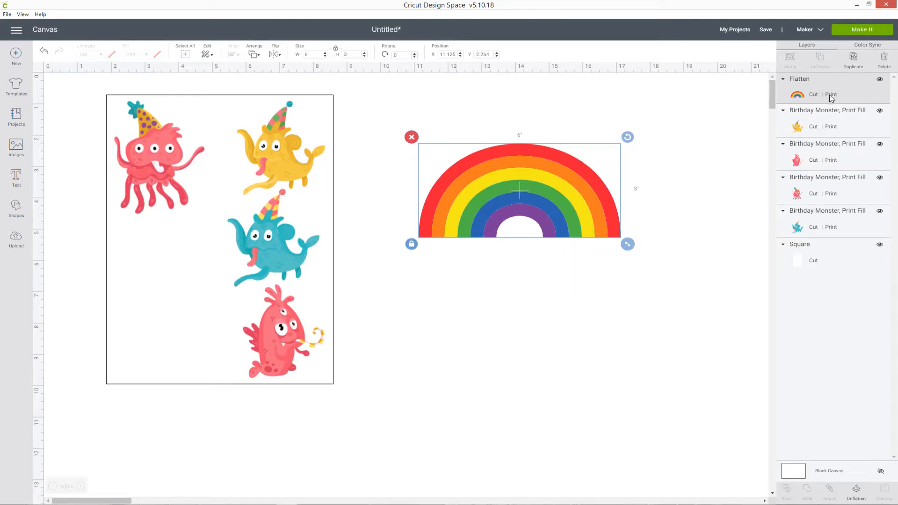
Shrink the flattened rainbow and place it inside the rectangle, below the pink tentacled monster
{"action": "left_click_drag", "start_coordinate": [558, 184], "coordinate": [587, 248]}
{"action": "left_click_drag", "start_coordinate": [643, 312], "coordinate": [599, 290]}
{"action": "left_click_drag", "start_coordinate": [558, 264], "coordinate": [246, 332]}
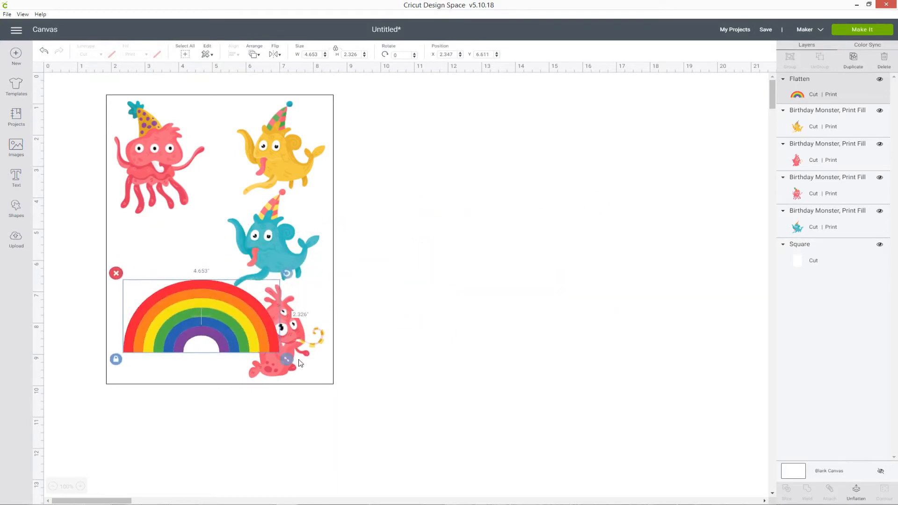
{"action": "left_click_drag", "start_coordinate": [292, 360], "coordinate": [210, 249]}
{"action": "left_click_drag", "start_coordinate": [243, 274], "coordinate": [206, 254]}
{"action": "left_click", "coordinate": [418, 254]}
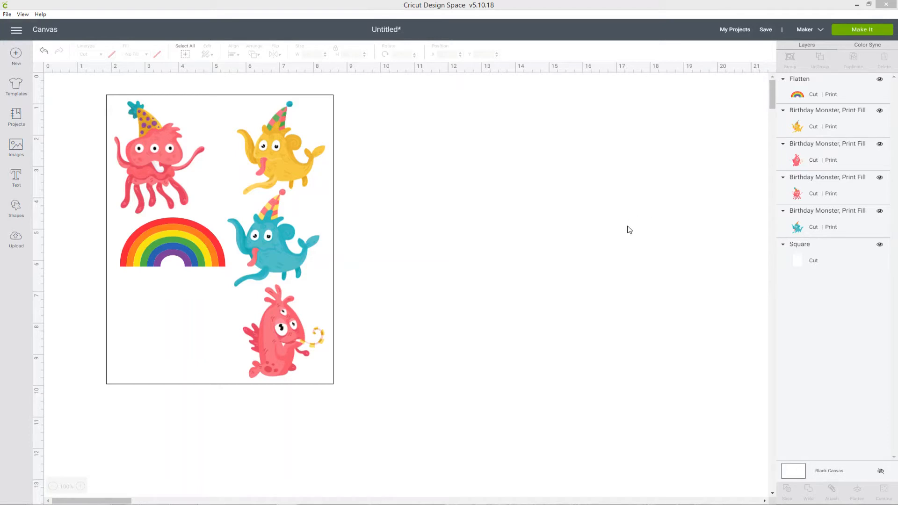
Hide the guide rectangle and attach the four monsters and the rainbow together to hold their layout for printing
{"action": "left_click", "coordinate": [881, 247]}
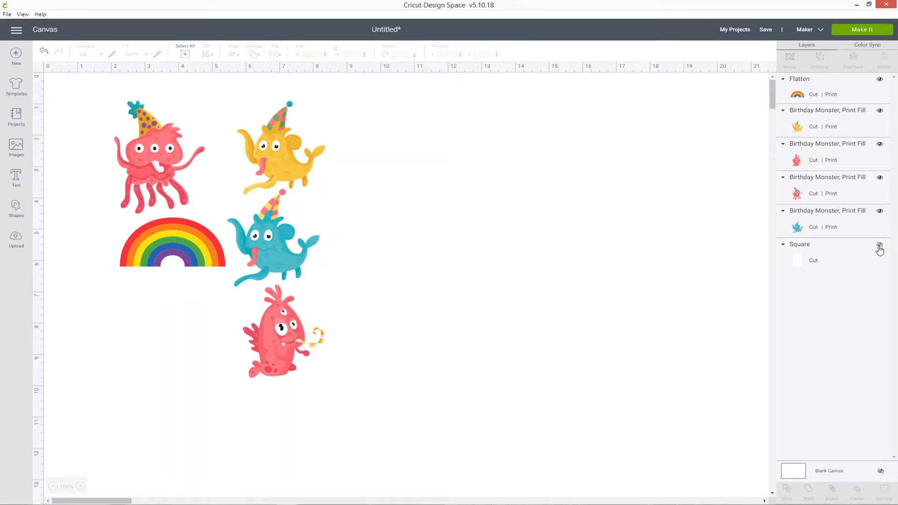
{"action": "left_click", "coordinate": [846, 228]}
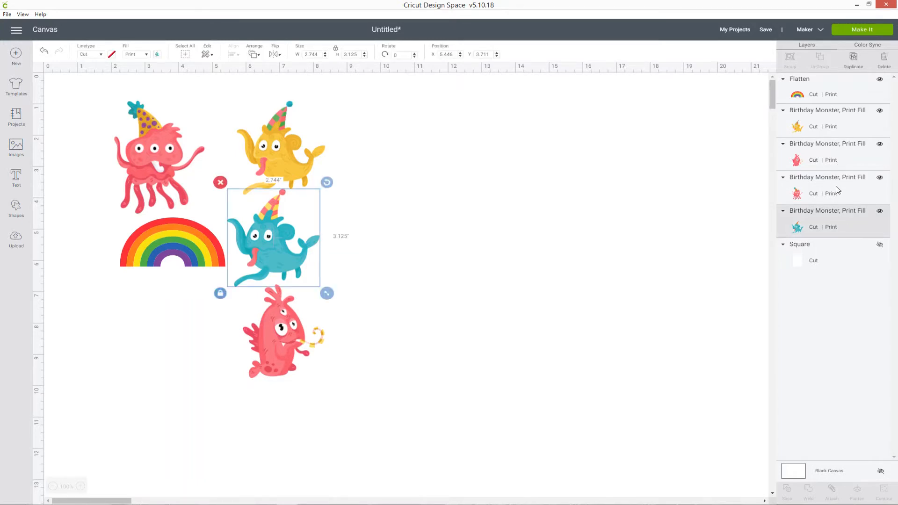
{"action": "left_click", "coordinate": [837, 192], "text": "shift"}
{"action": "left_click", "coordinate": [838, 159], "text": "shift"}
{"action": "left_click", "coordinate": [838, 123], "text": "shift"}
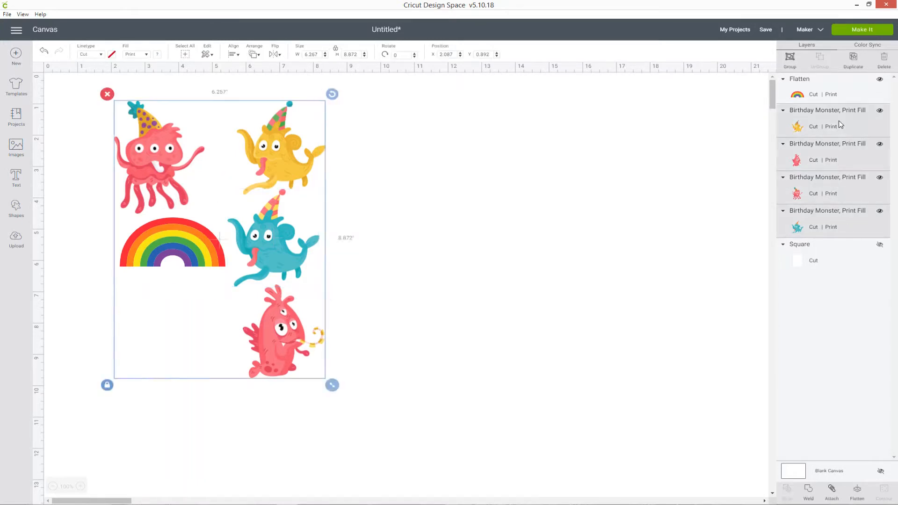
{"action": "left_click", "coordinate": [840, 94], "text": "shift"}
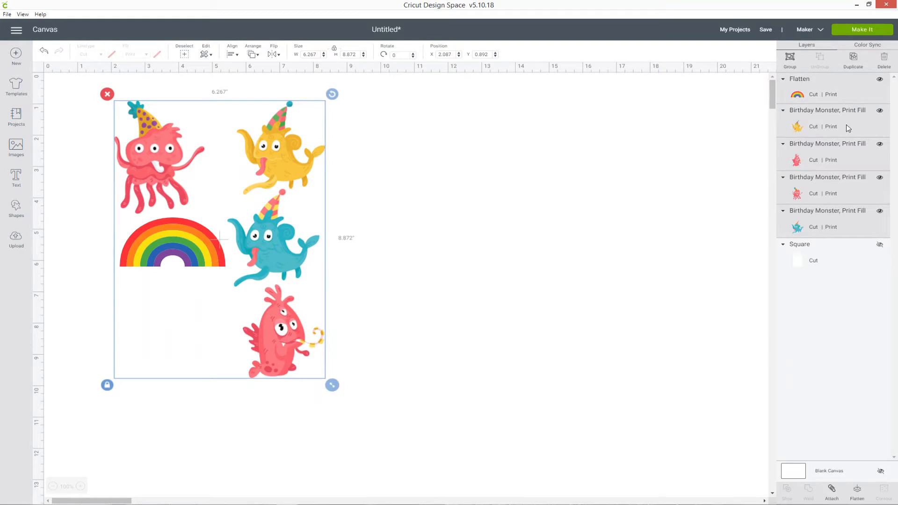
{"action": "left_click", "coordinate": [525, 217]}
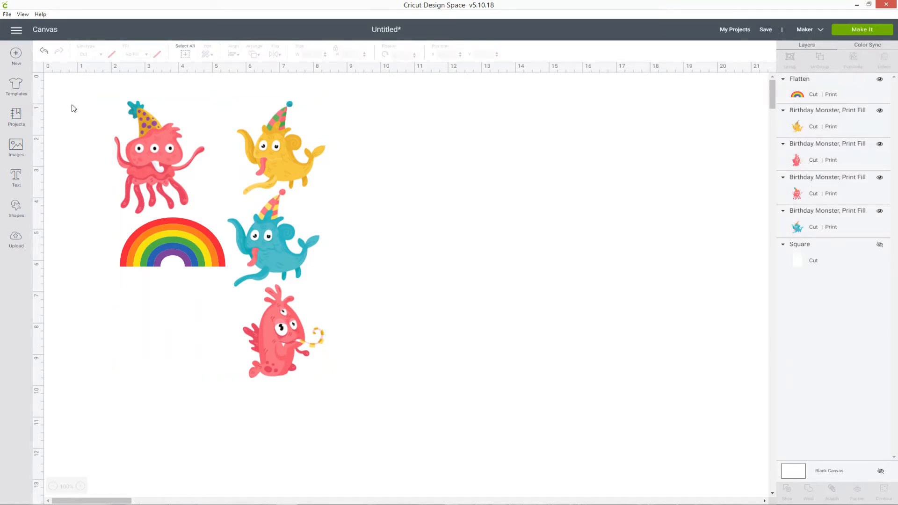
{"action": "left_click_drag", "start_coordinate": [70, 87], "coordinate": [450, 427]}
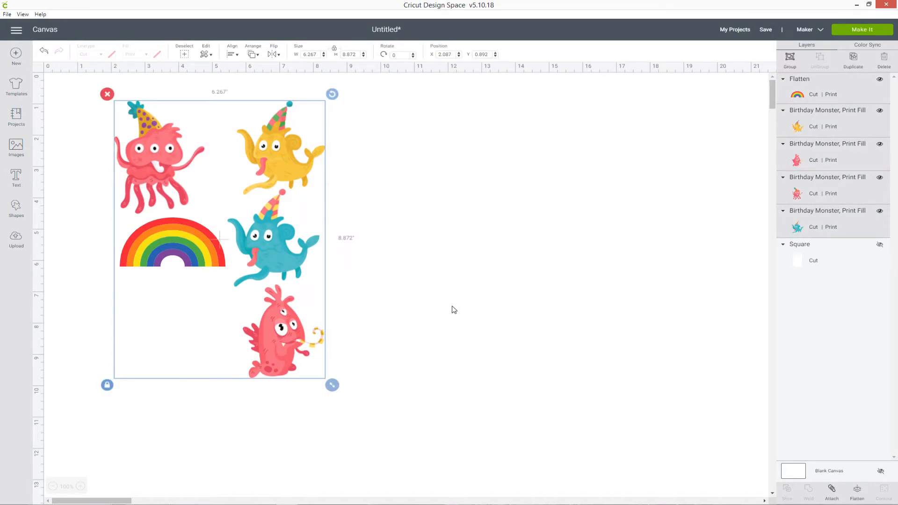
{"action": "left_click", "coordinate": [830, 497]}
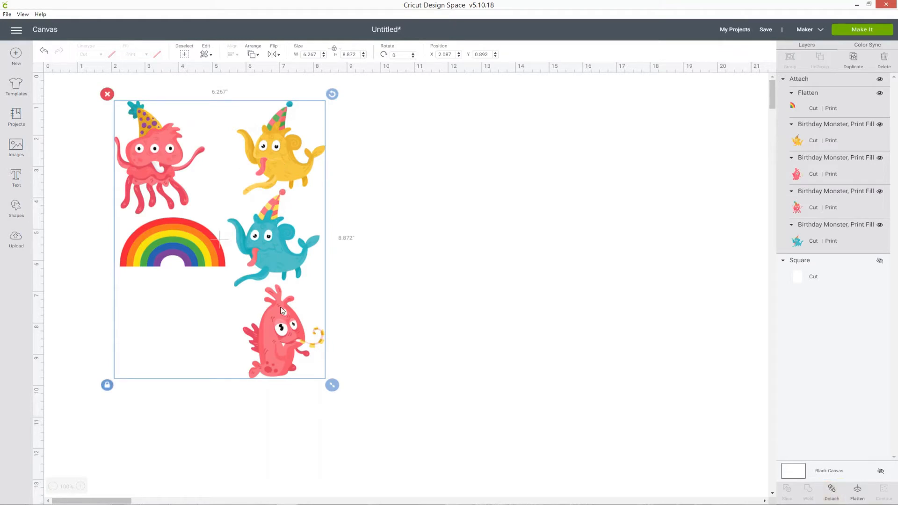
{"action": "left_click", "coordinate": [644, 185]}
Send the attached layout to make, accept the mat preview and open the print setup, toggling Add Bleed off and back on
{"action": "left_click", "coordinate": [870, 31]}
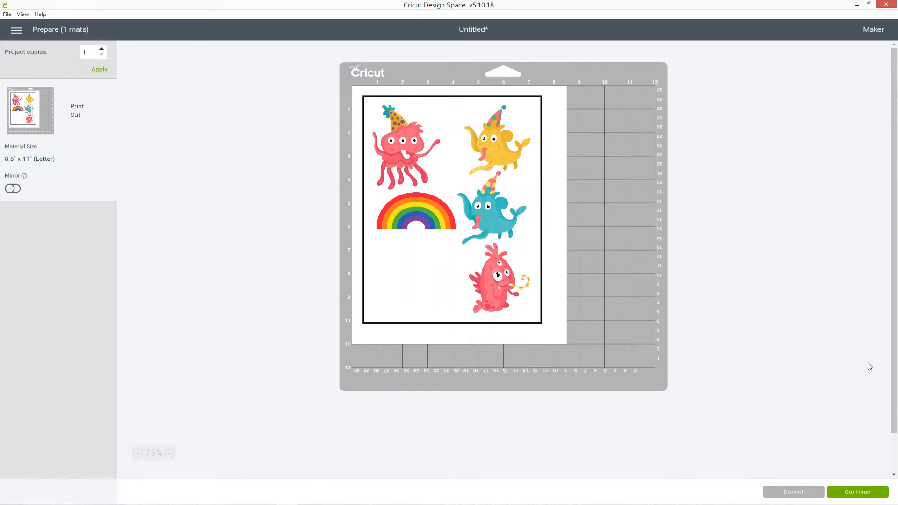
{"action": "left_click", "coordinate": [859, 492]}
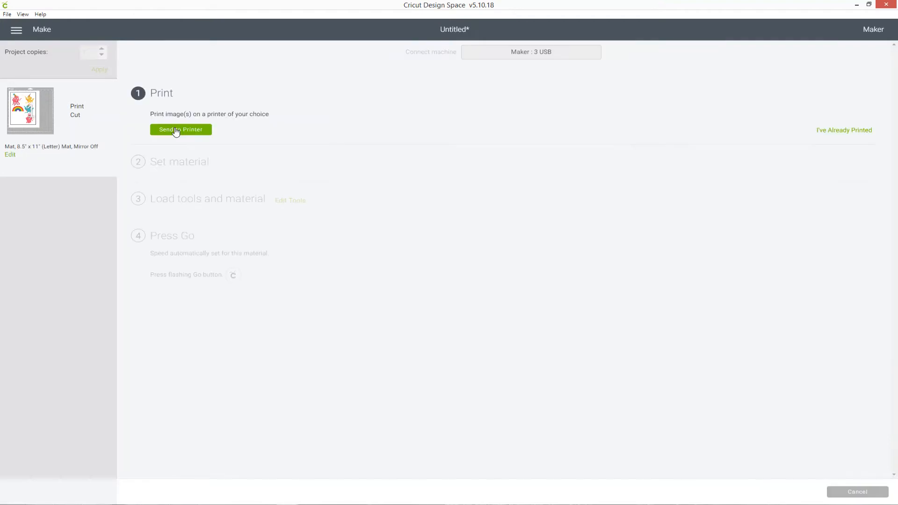
{"action": "left_click", "coordinate": [176, 131]}
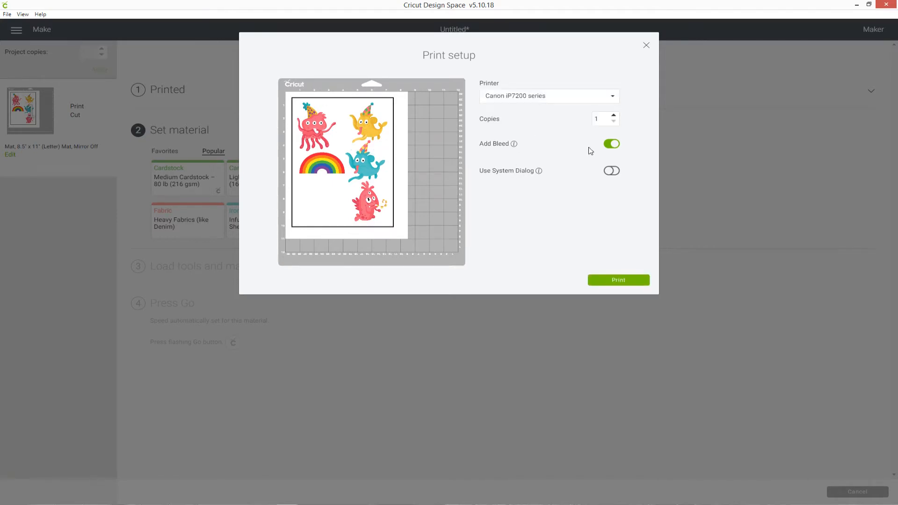
{"action": "left_click", "coordinate": [613, 145]}
{"action": "left_click", "coordinate": [613, 144]}
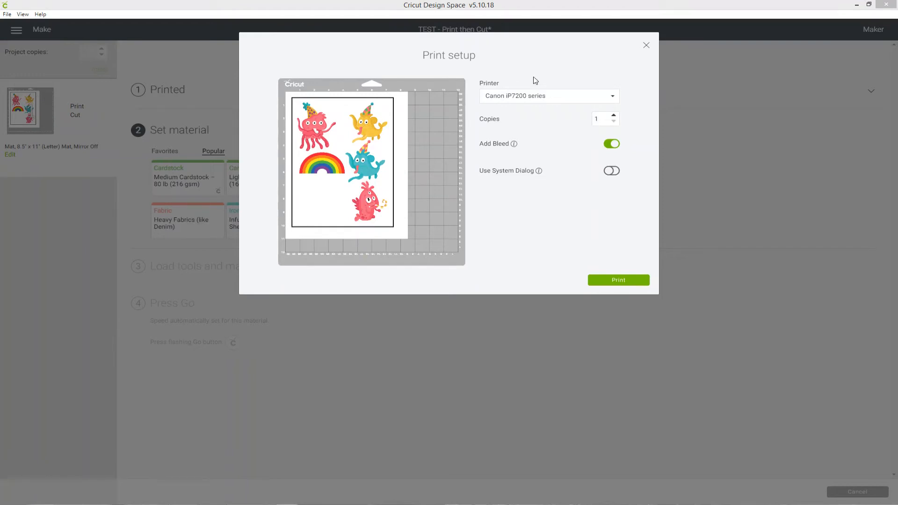
Close the print setup and set the cutting material to Light Cardstock – 60 lb (163 gsm)
{"action": "left_click", "coordinate": [646, 45]}
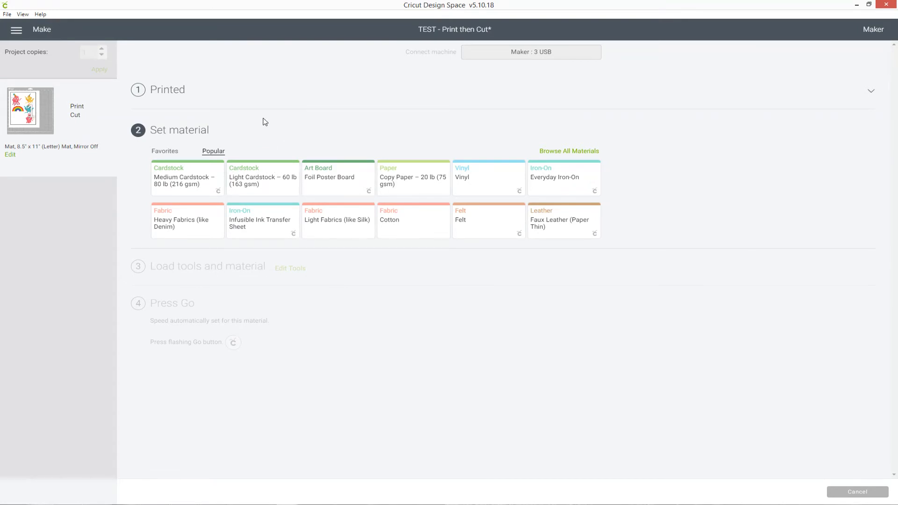
{"action": "left_click", "coordinate": [252, 174]}
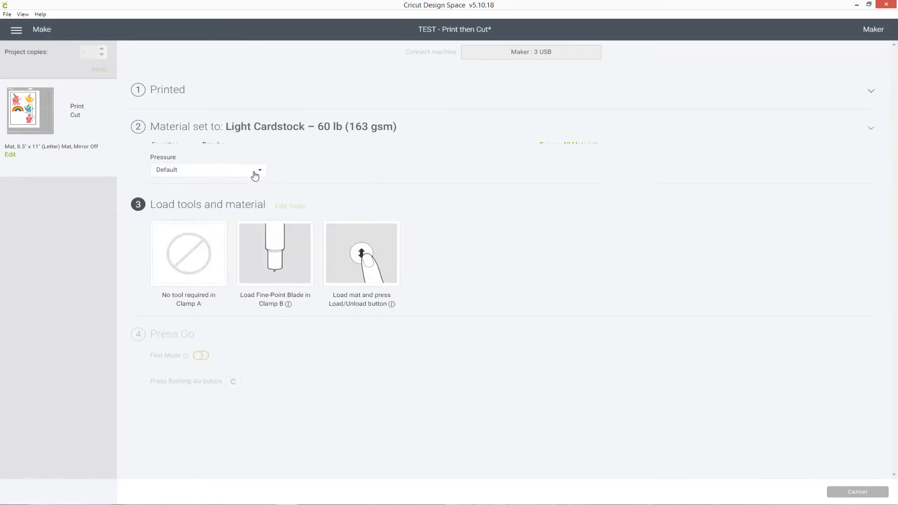